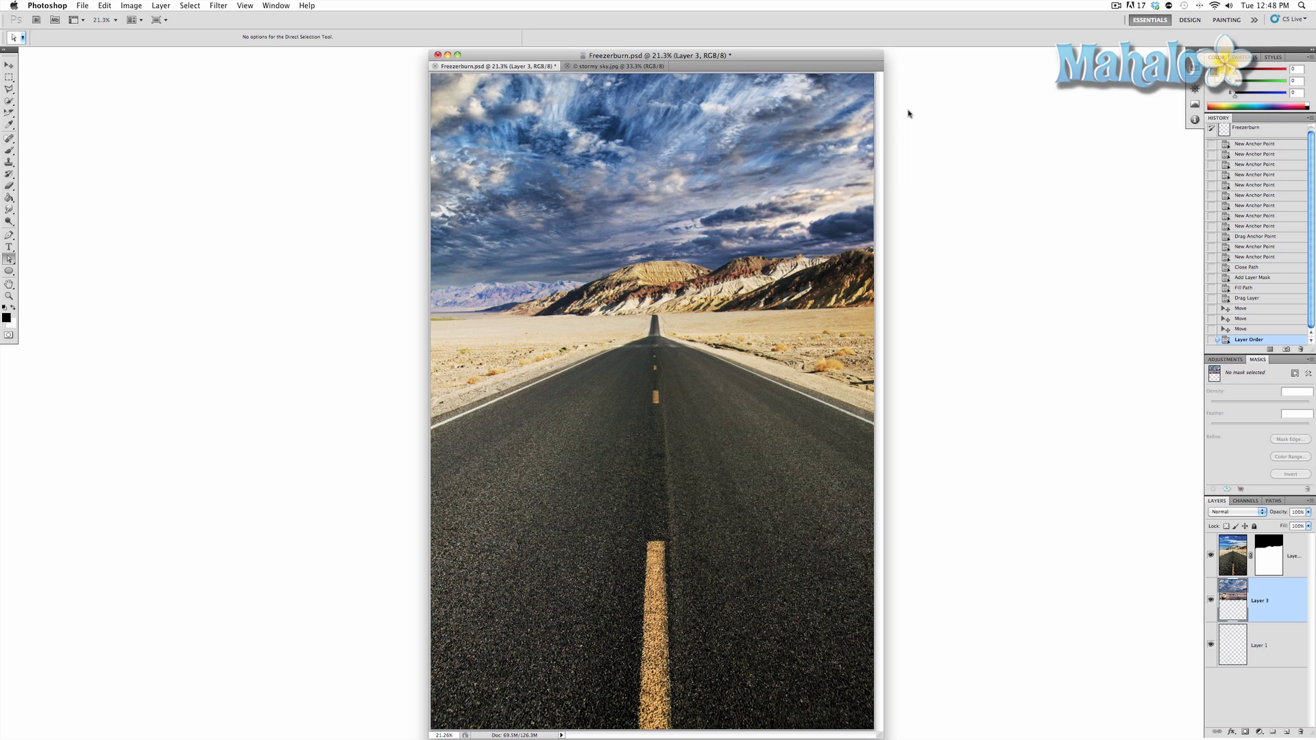
- Toggle the sky layer to compare the blend, then target the road layer's mask with the Brush
click(1212, 601)
click(1212, 601)
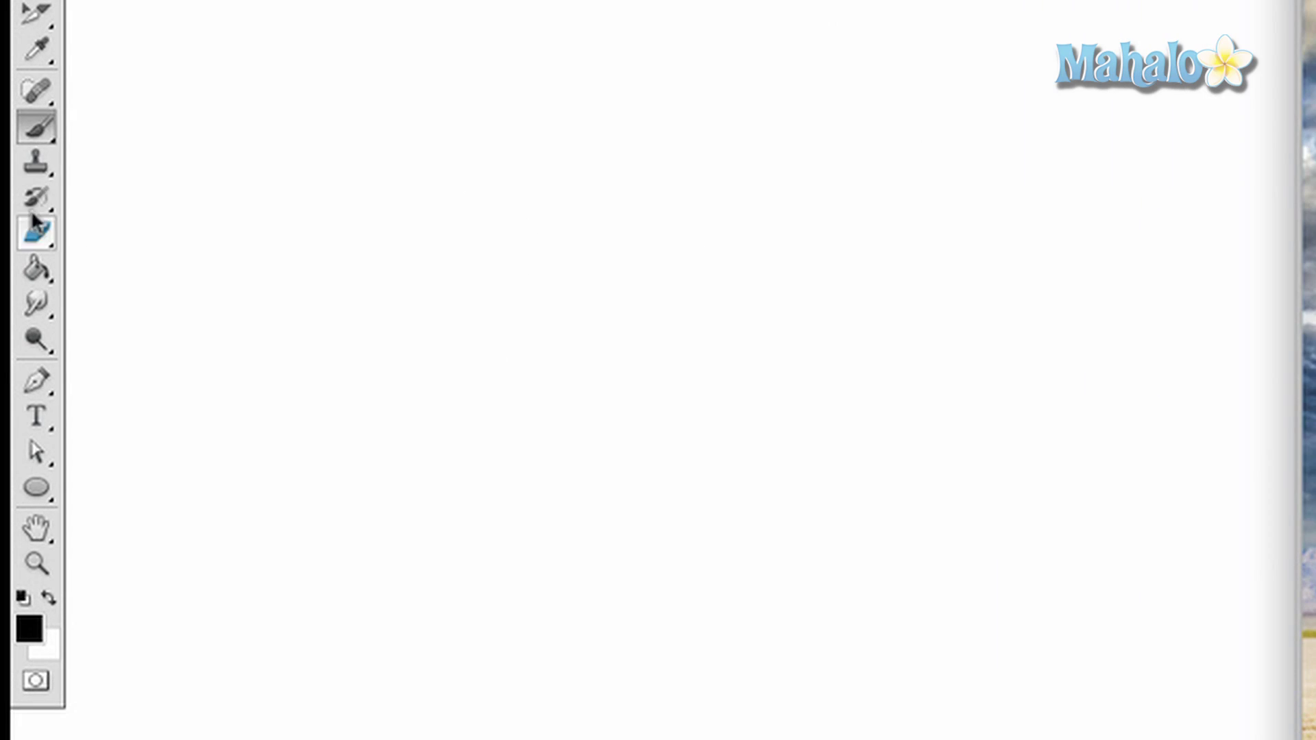
click(9, 152)
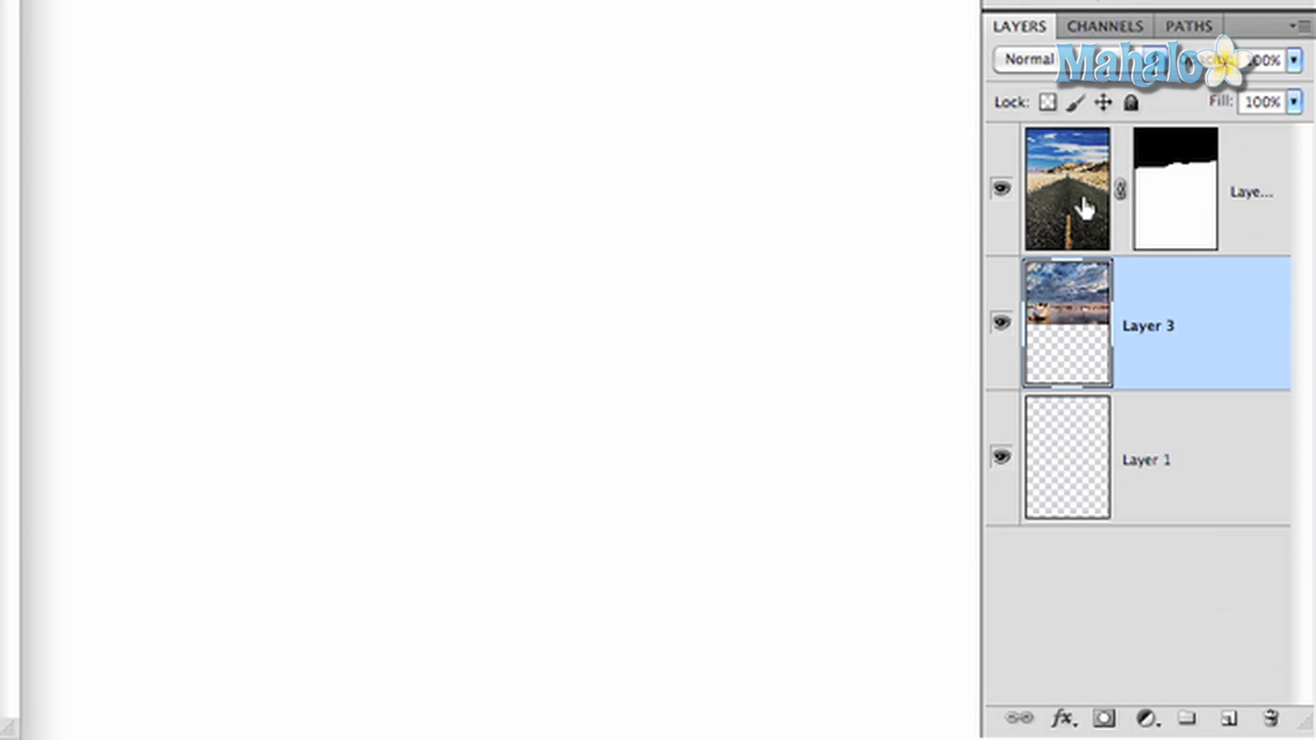
click(1082, 205)
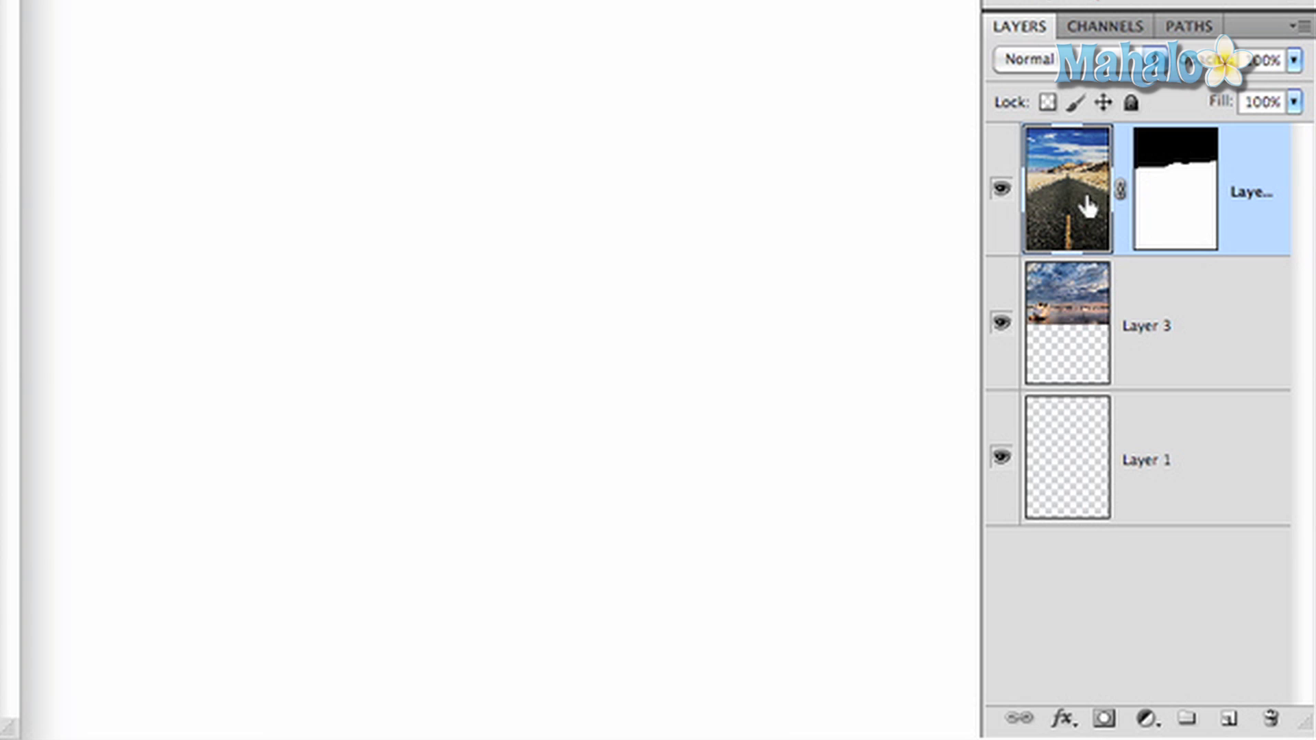
click(1193, 209)
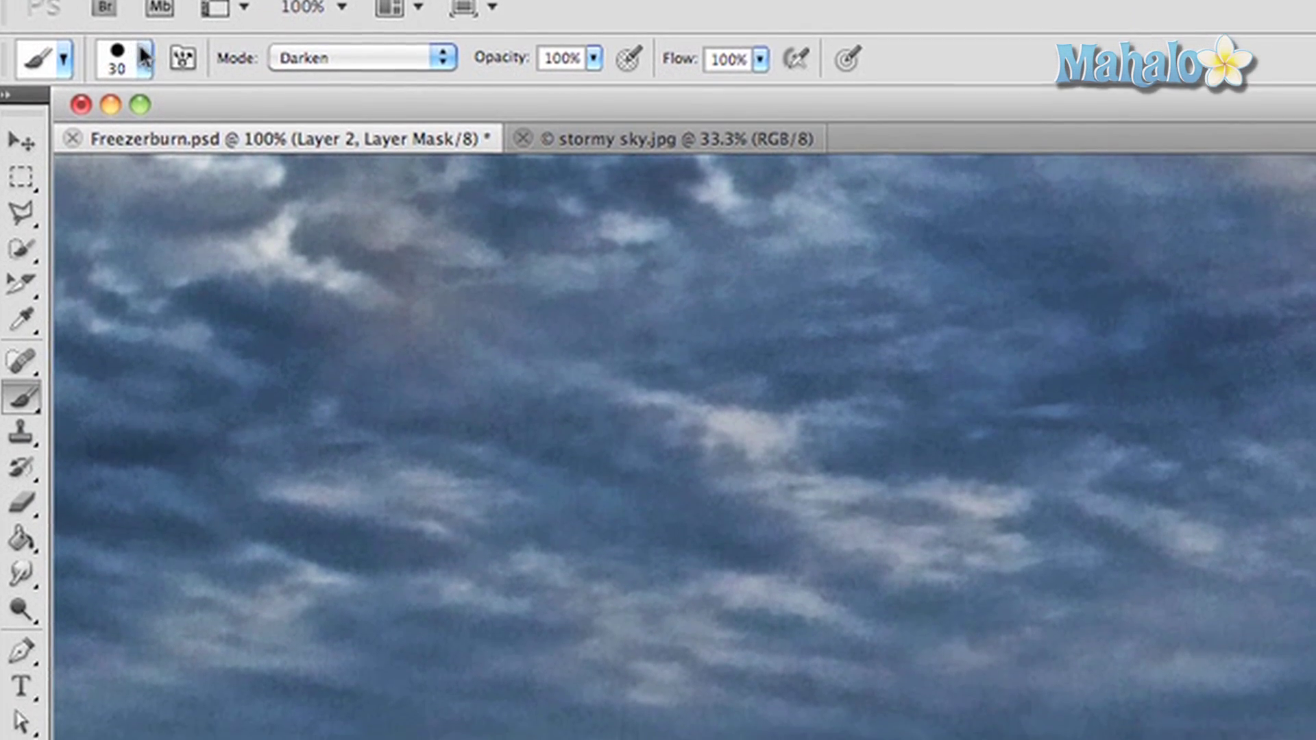
- Set the brush tip size to 2 px in the brush preset picker
click(142, 41)
double_click(283, 88)
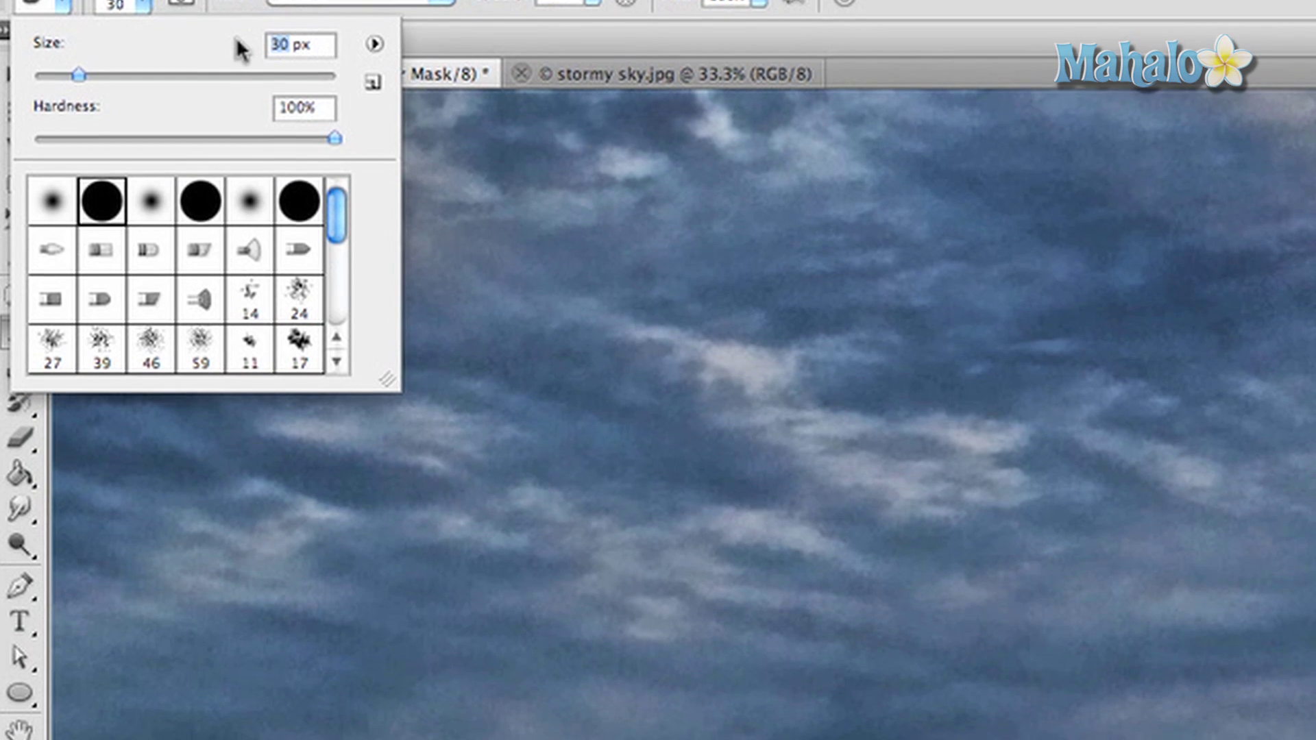
text(2)
key(Return)
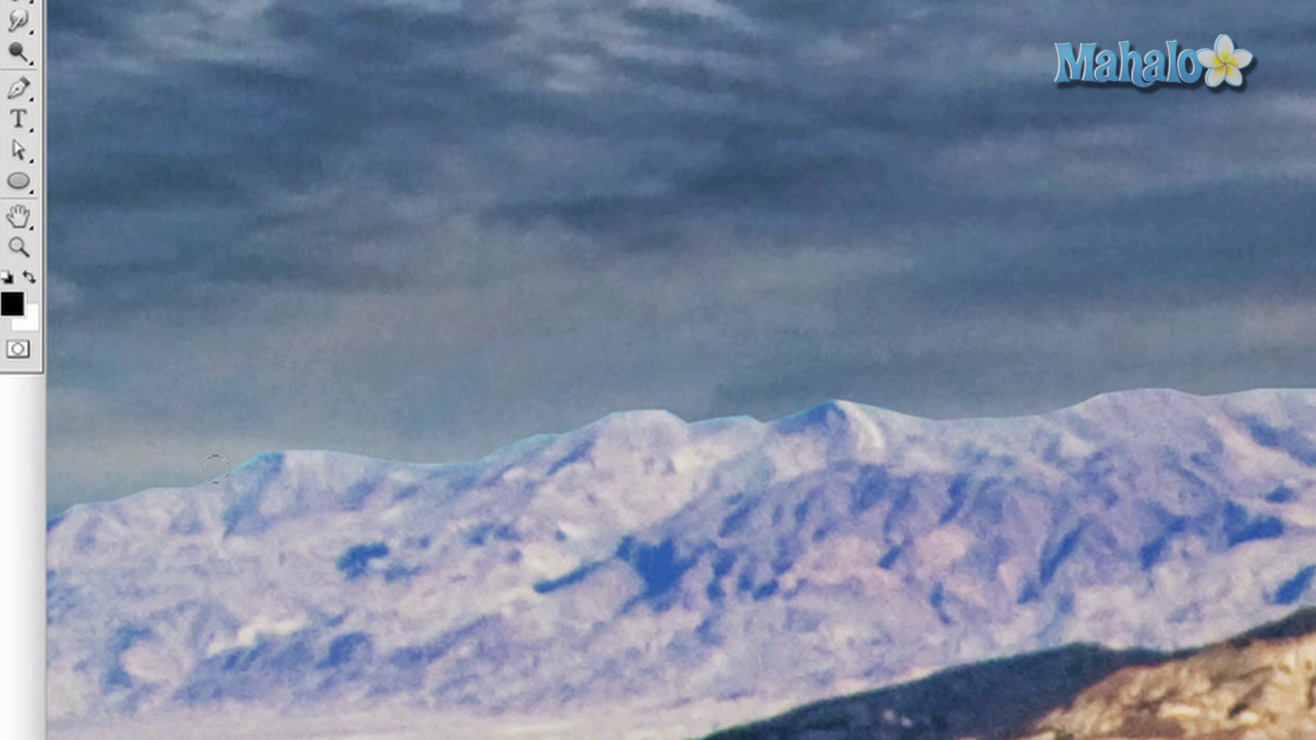
scroll(272, 440, down, 1)
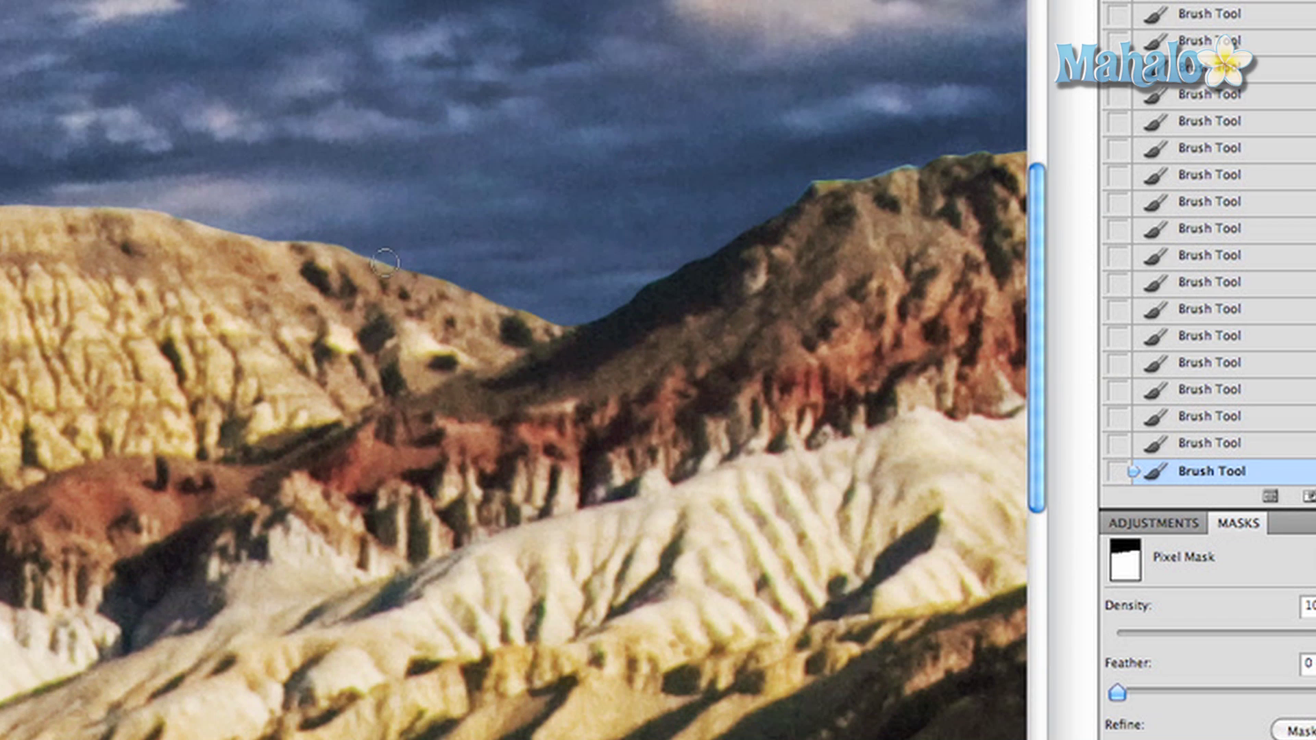
scroll(384, 260, right, 5)
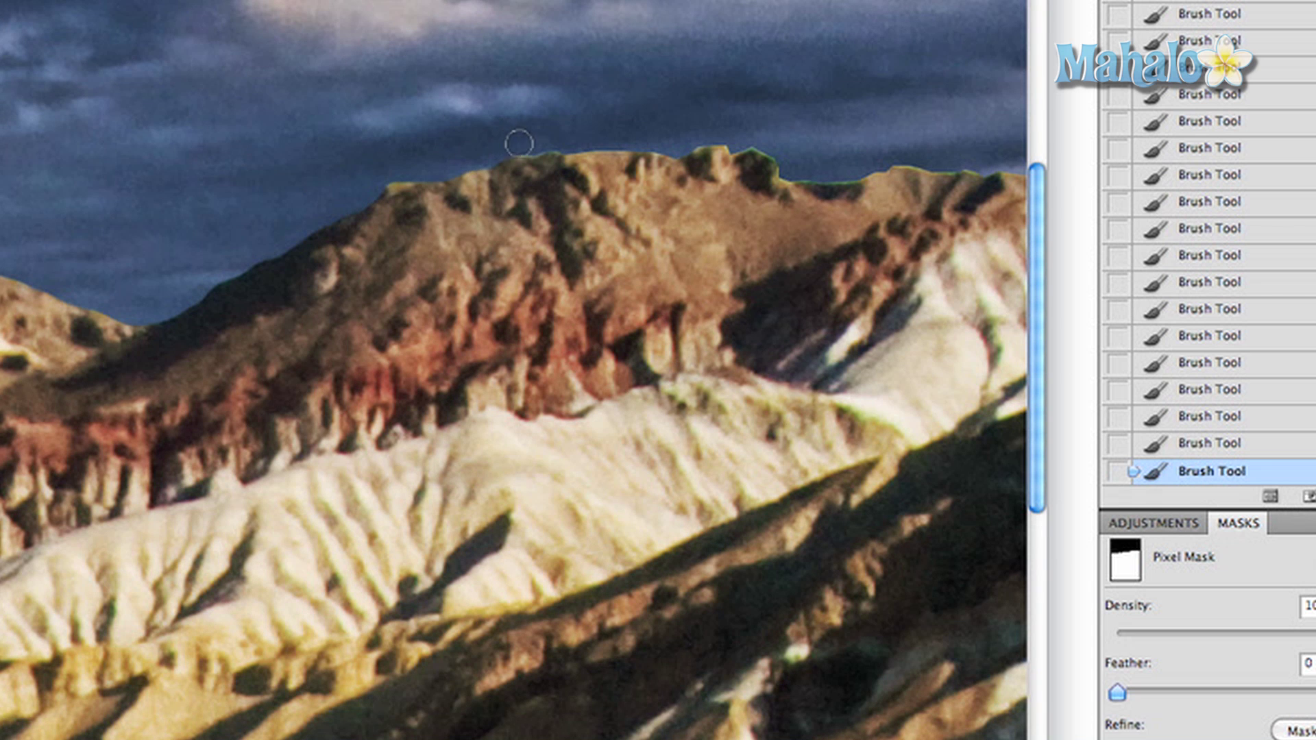
scroll(524, 142, right, 3)
scroll(555, 121, right, 3)
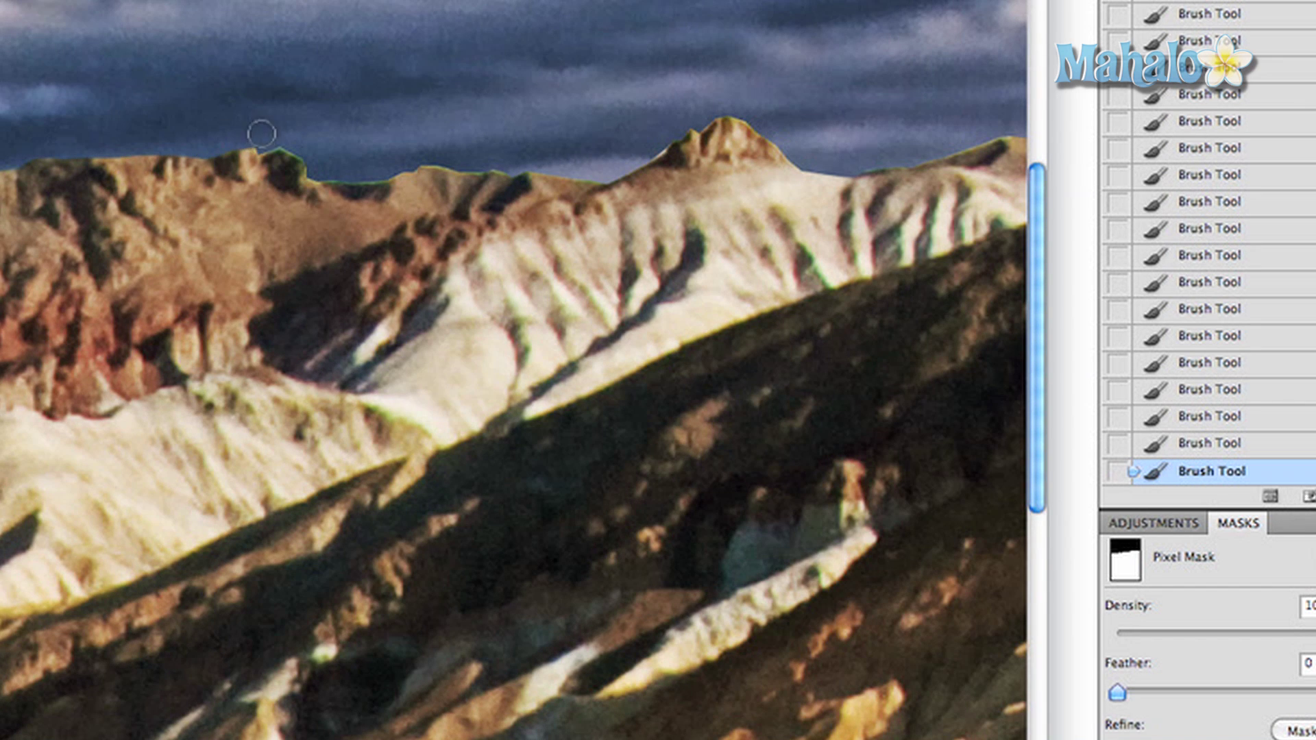
- Paint black along the mountain ridge edges to remove the green fringe
drag(260, 136, 425, 154)
scroll(484, 162, right, 4)
scroll(339, 146, right, 5)
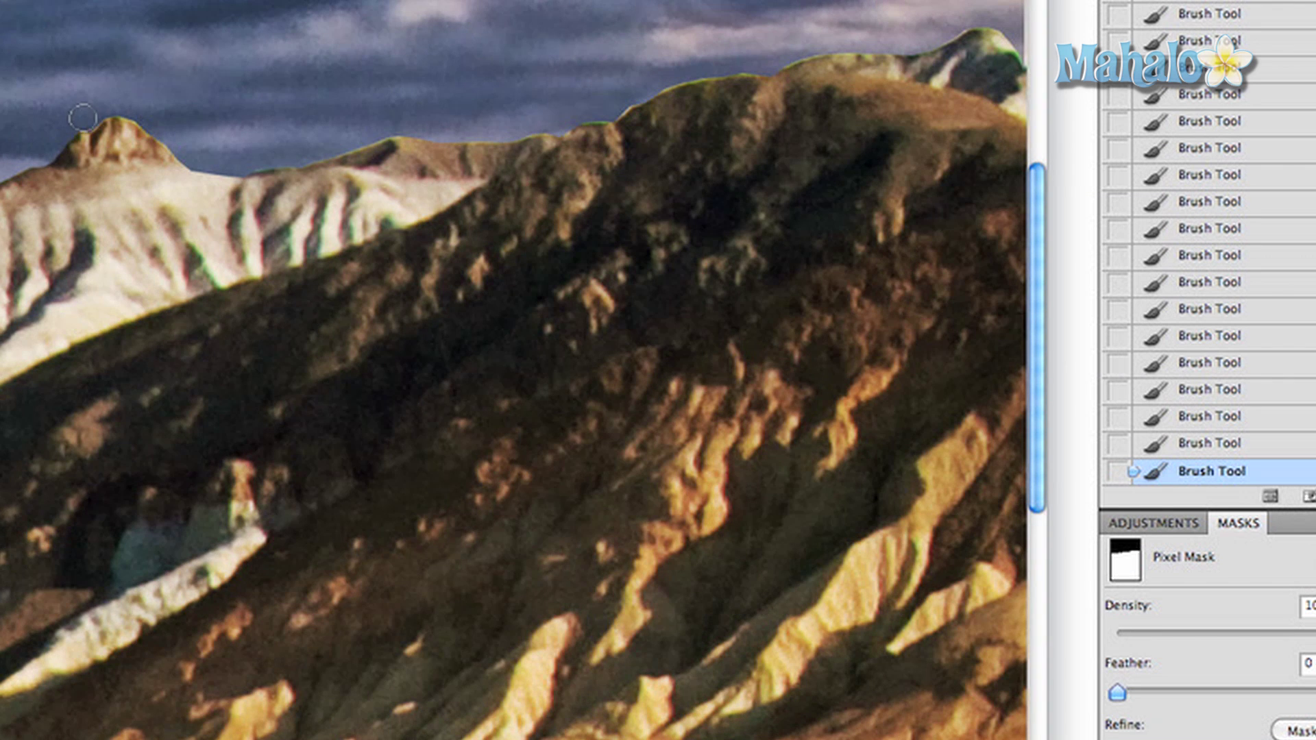
mouse_move(87, 120)
mouse_down()
mouse_move(516, 125)
mouse_move(736, 76)
mouse_move(879, 19)
mouse_move(978, 18)
mouse_move(1052, 49)
mouse_up()
scroll(794, 51, down, 1)
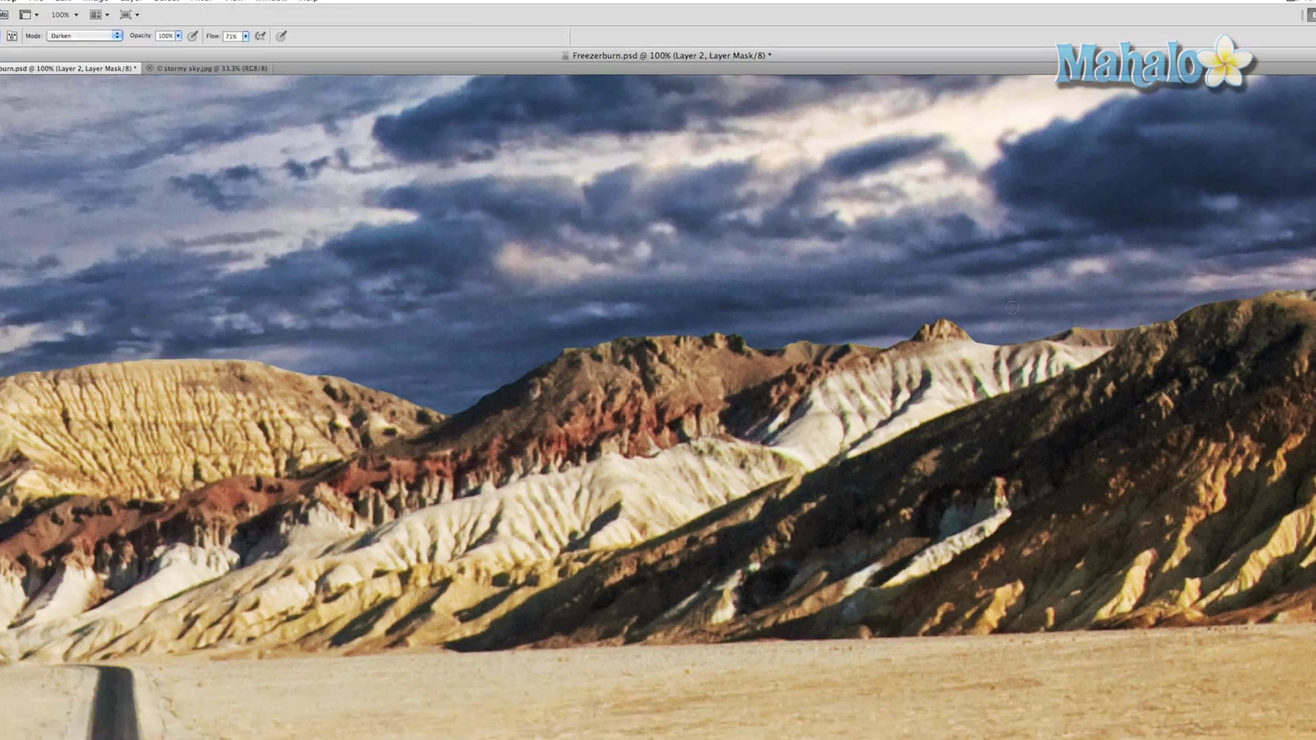
- Zoom out to fit the whole poster in the window and centre it on screen
key(z)
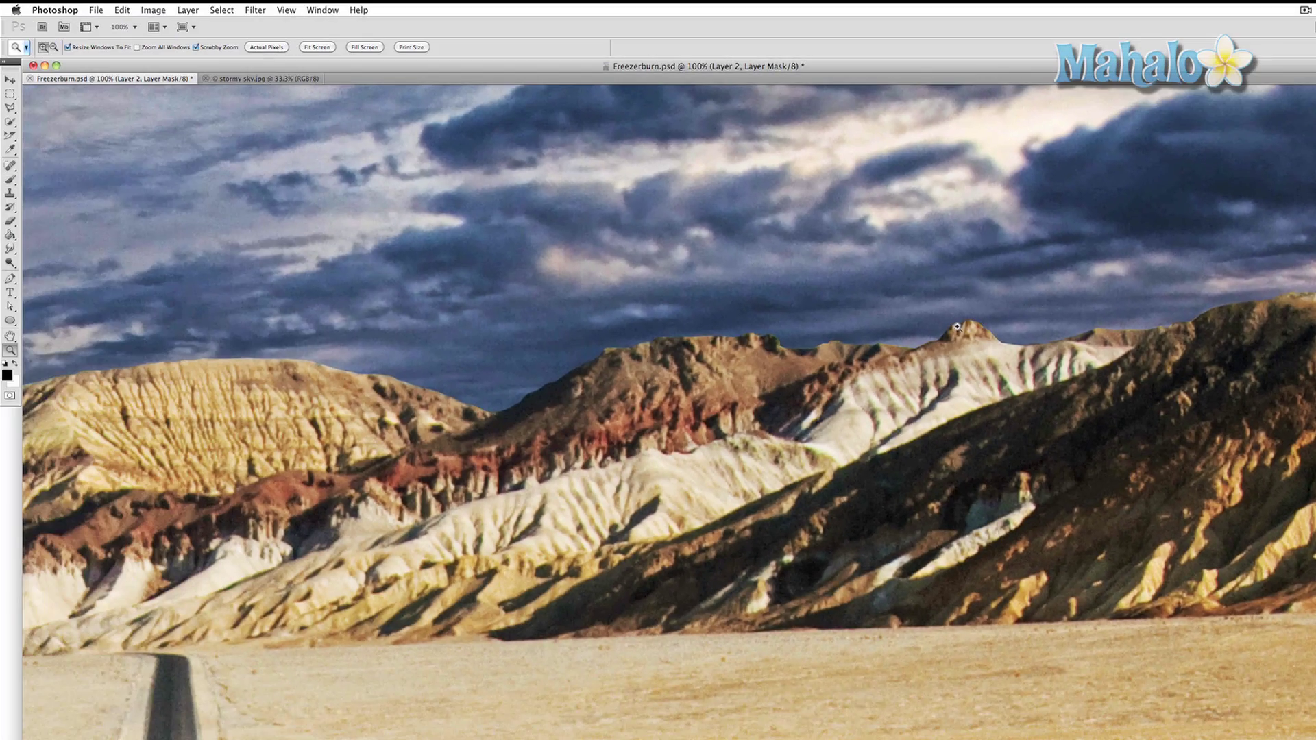
alt+click(956, 328)
alt+click(866, 377)
alt+click(704, 480)
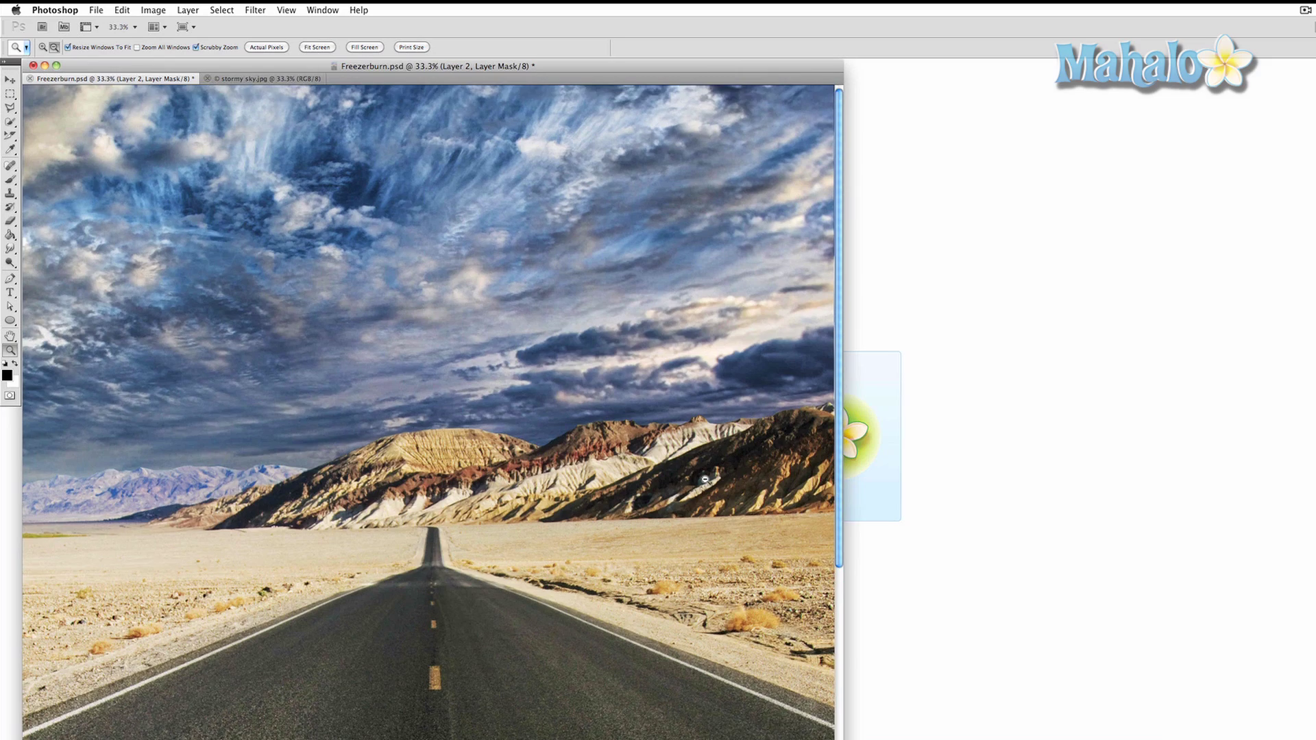
alt+click(575, 486)
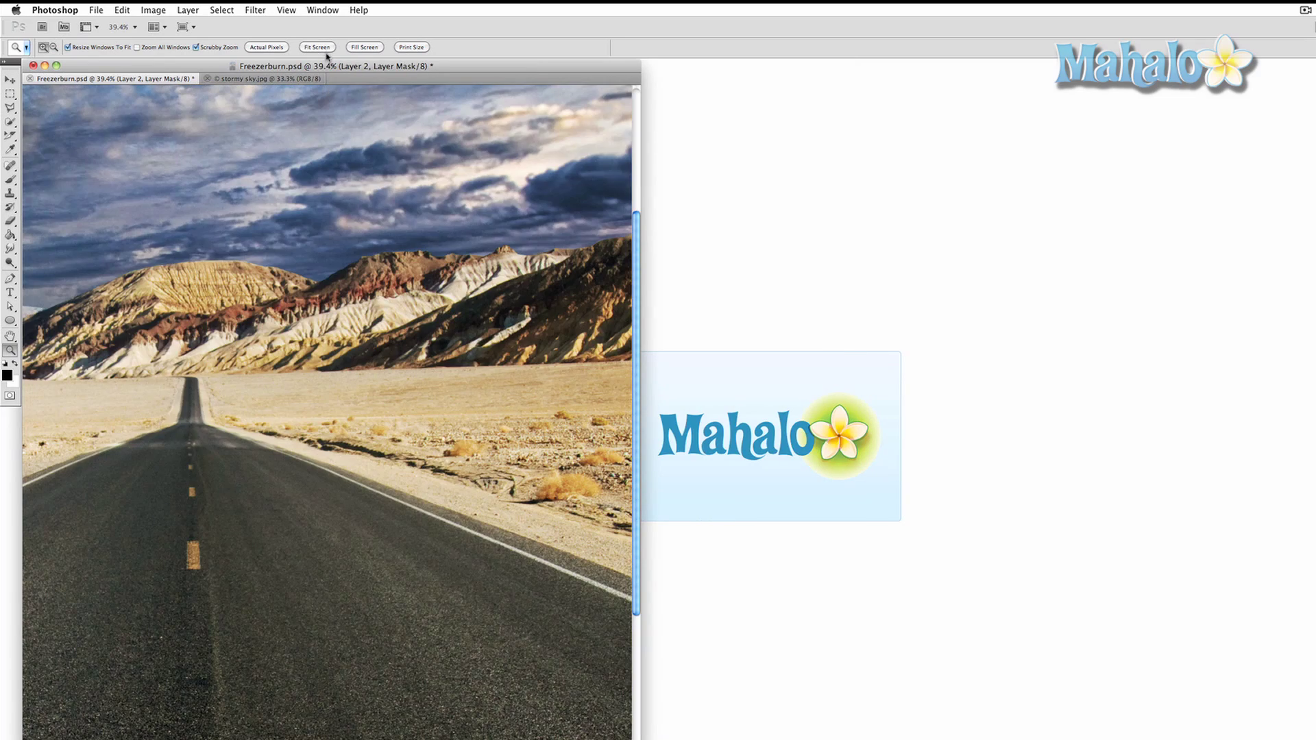
click(327, 53)
drag(332, 65, 808, 59)
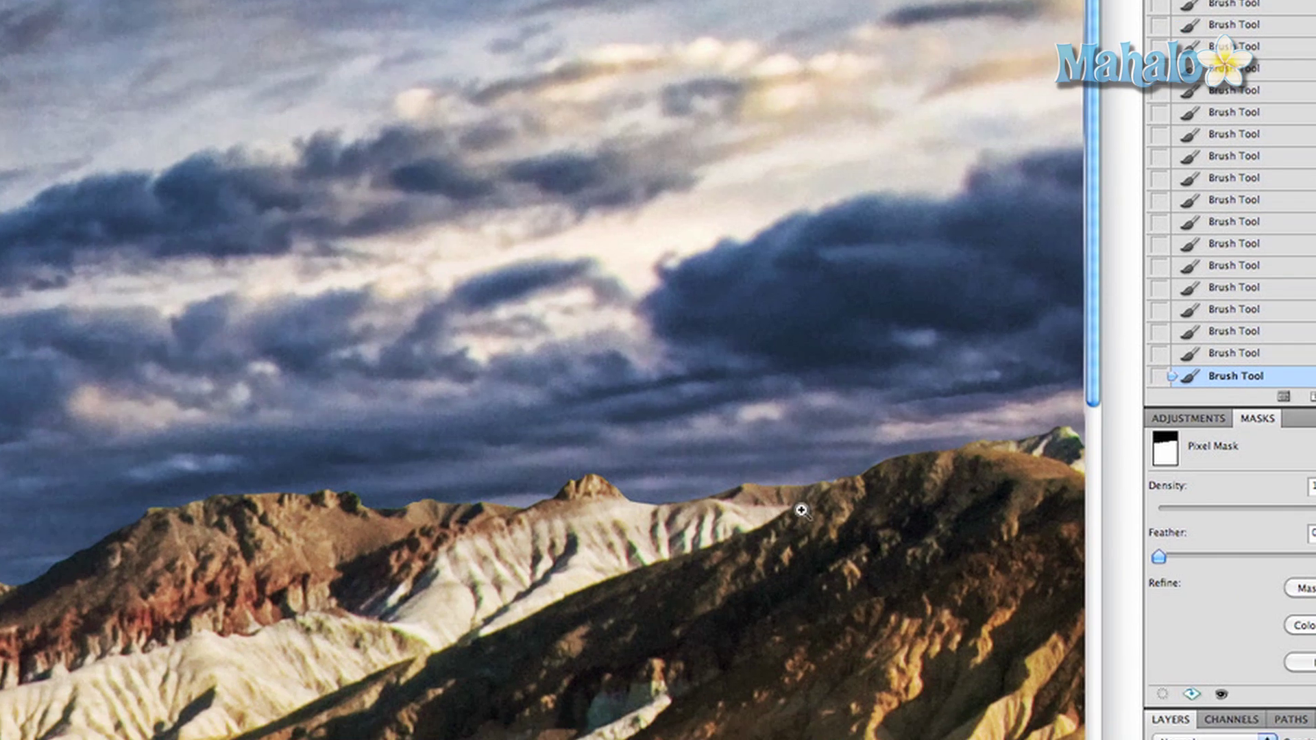
- Zoom in on the repainted mountain ridge against the clouds
click(810, 509)
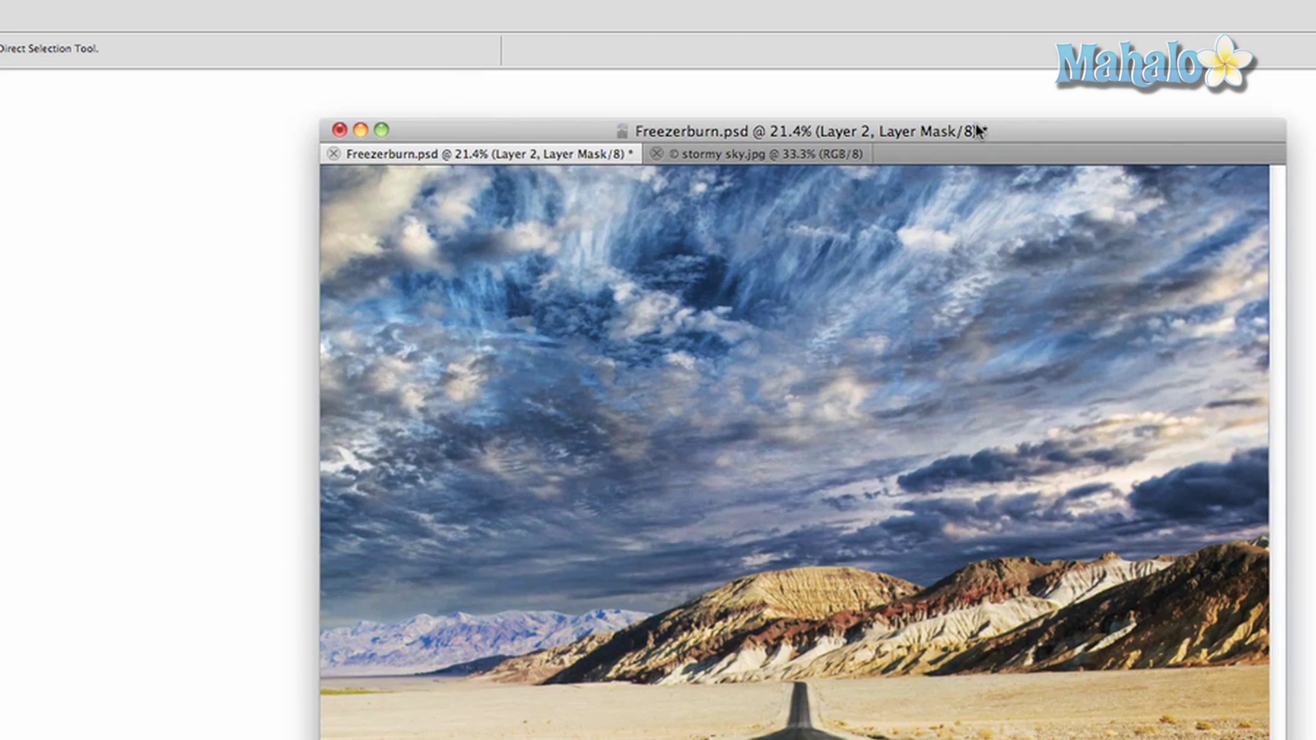
- Nudge the poster document window slightly by its title bar
drag(979, 131, 990, 122)
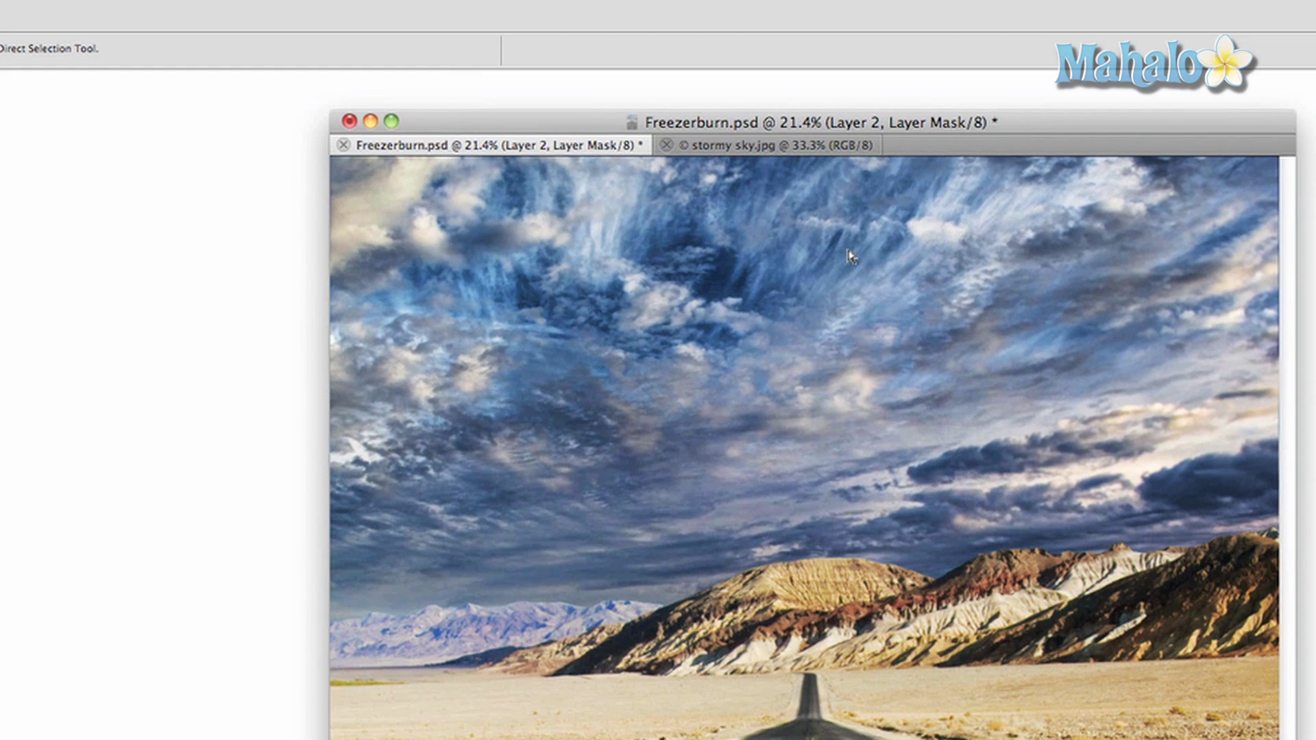